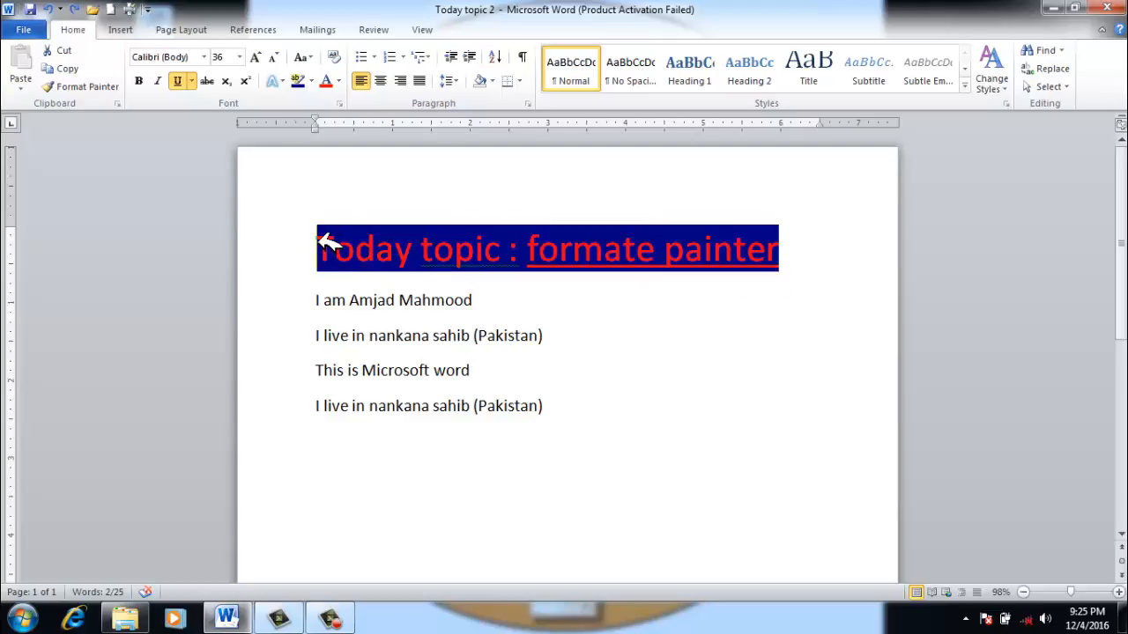
{"action": "left_click_drag", "start_coordinate": [327, 231], "coordinate": [723, 257]}
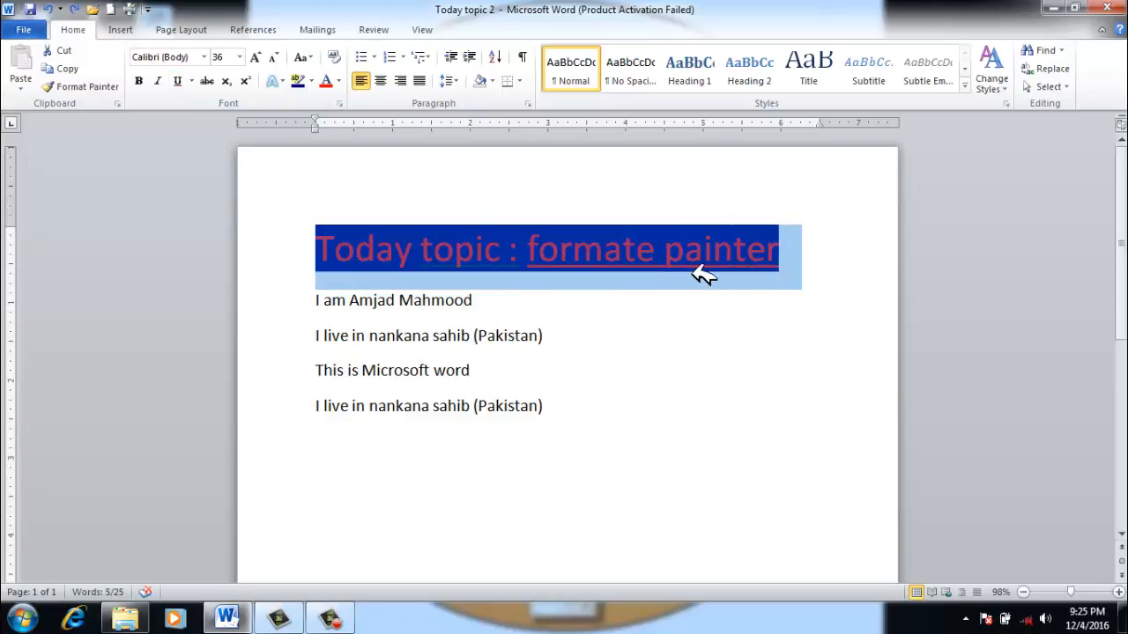
{"action": "left_click", "coordinate": [612, 297]}
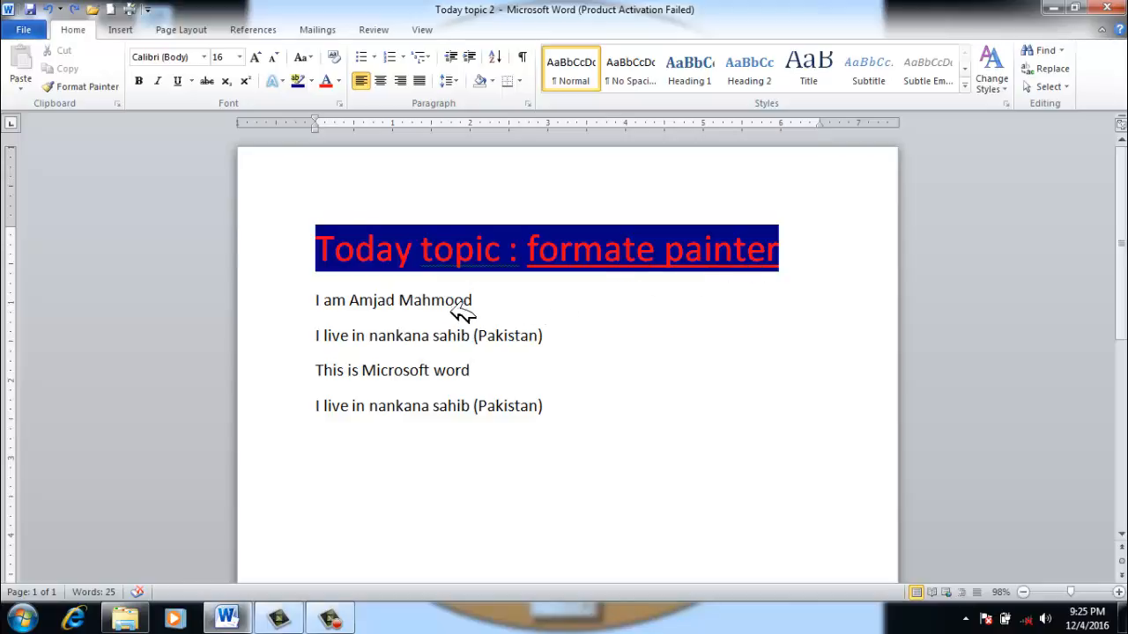
{"action": "left_click_drag", "start_coordinate": [315, 300], "coordinate": [574, 403]}
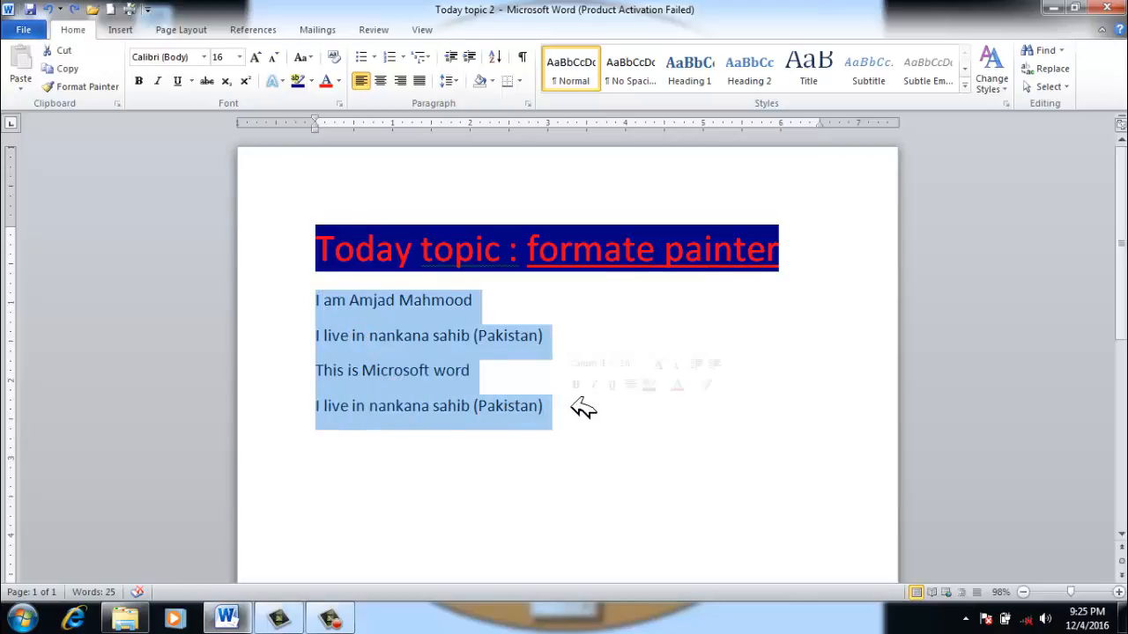
{"action": "left_click", "coordinate": [606, 266]}
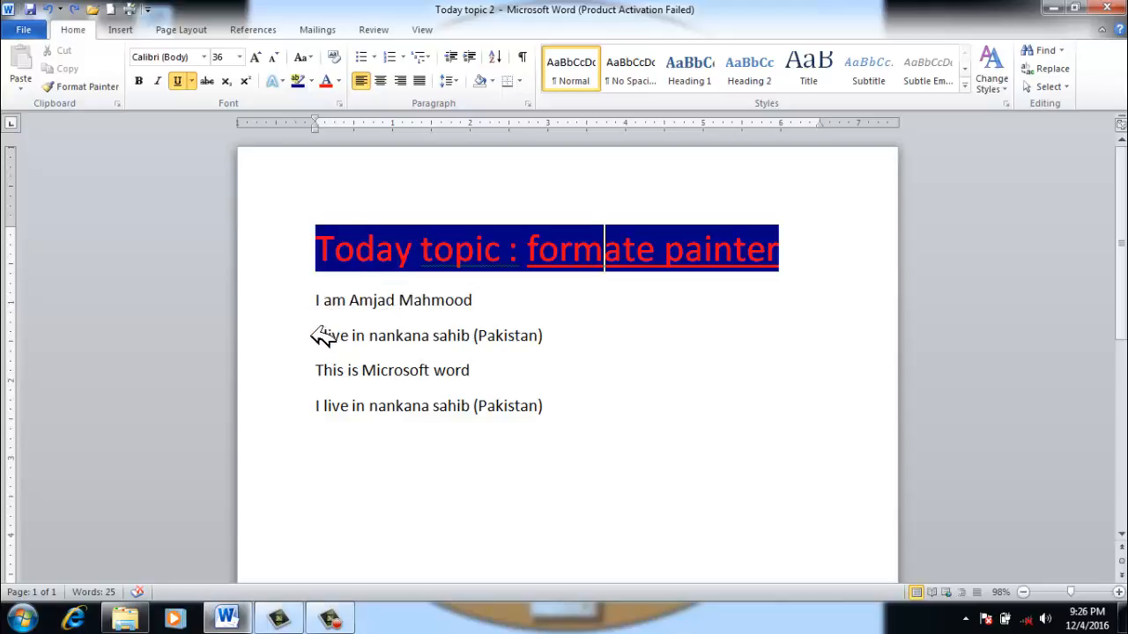
{"action": "left_click_drag", "start_coordinate": [317, 335], "coordinate": [557, 340]}
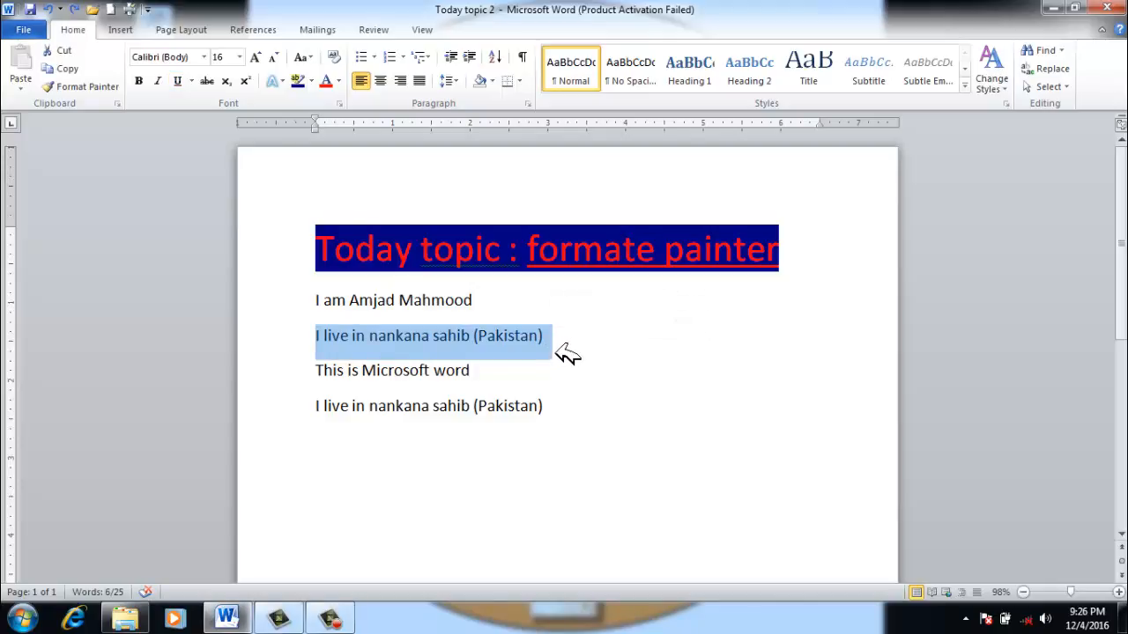
{"action": "left_click", "coordinate": [475, 234]}
Step: Highlight the text of the first "I live in" line, up to its closing parenthesis, in dark blue
{"action": "left_click_drag", "start_coordinate": [318, 334], "coordinate": [539, 335]}
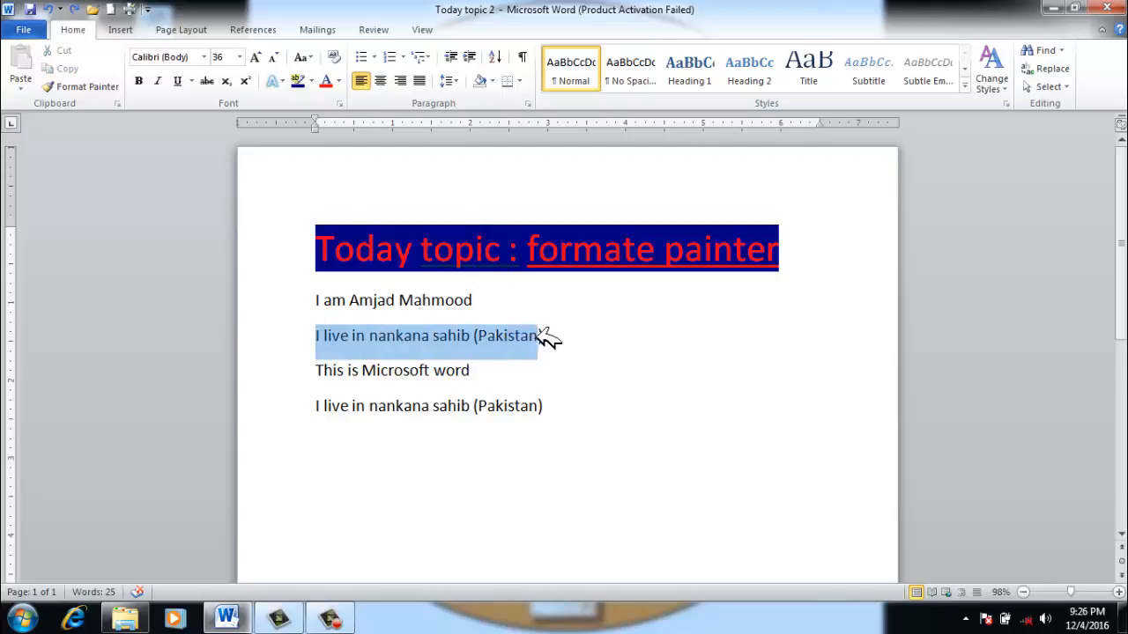
{"action": "left_click", "coordinate": [312, 81]}
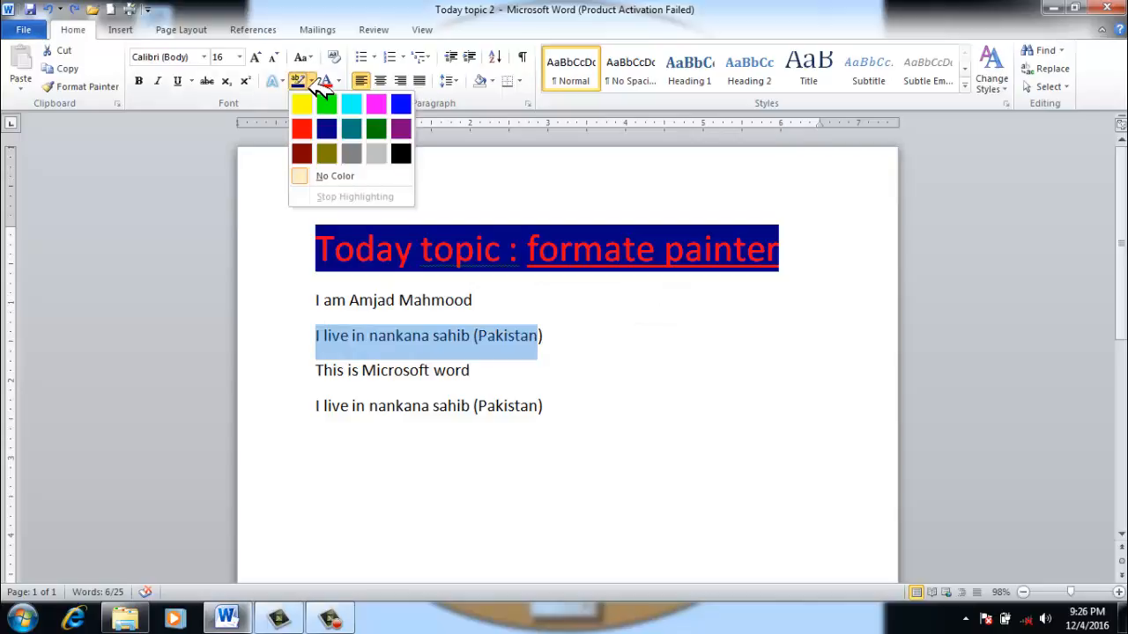
{"action": "left_click", "coordinate": [326, 129]}
Step: Increase the font size of the whole first "I live in" line to 28
{"action": "left_click_drag", "start_coordinate": [317, 335], "coordinate": [551, 337]}
{"action": "left_click", "coordinate": [257, 56]}
{"action": "left_click", "coordinate": [258, 56]}
{"action": "left_click", "coordinate": [257, 56]}
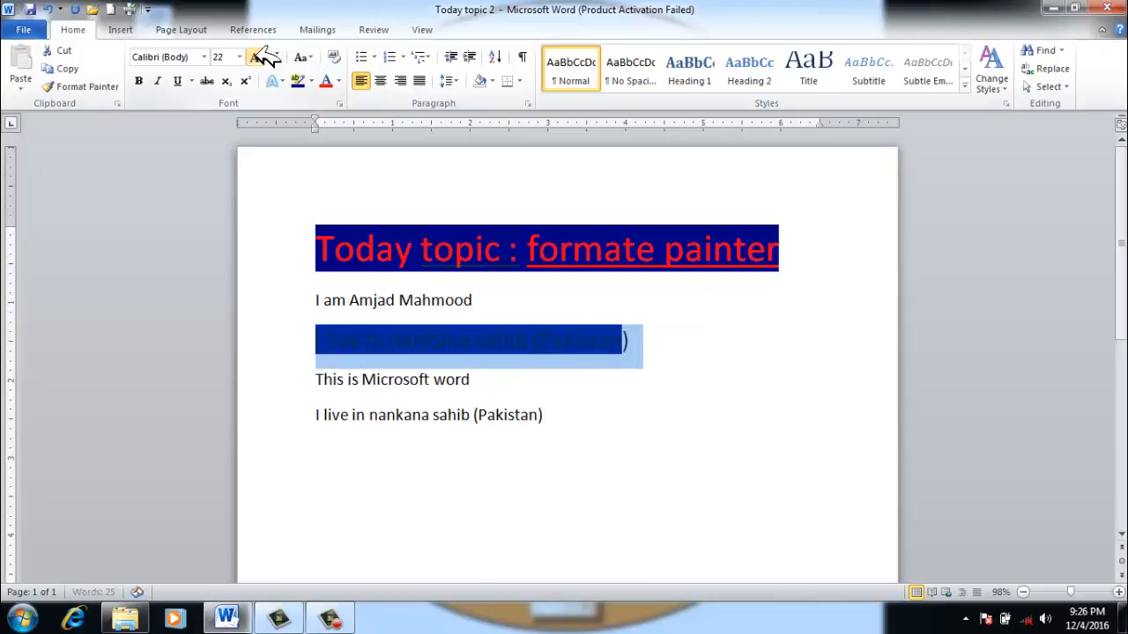
{"action": "left_click", "coordinate": [257, 55]}
{"action": "left_click", "coordinate": [257, 56]}
{"action": "left_click", "coordinate": [258, 54]}
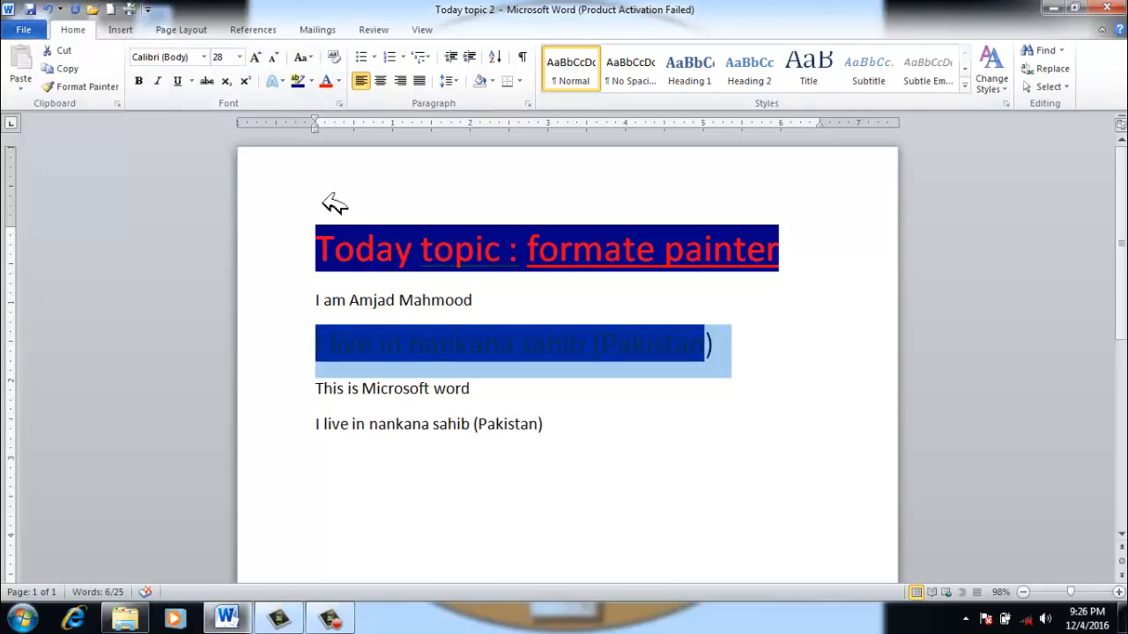
Step: Set the font colour of the first "I live in" line to red
{"action": "left_click", "coordinate": [338, 81]}
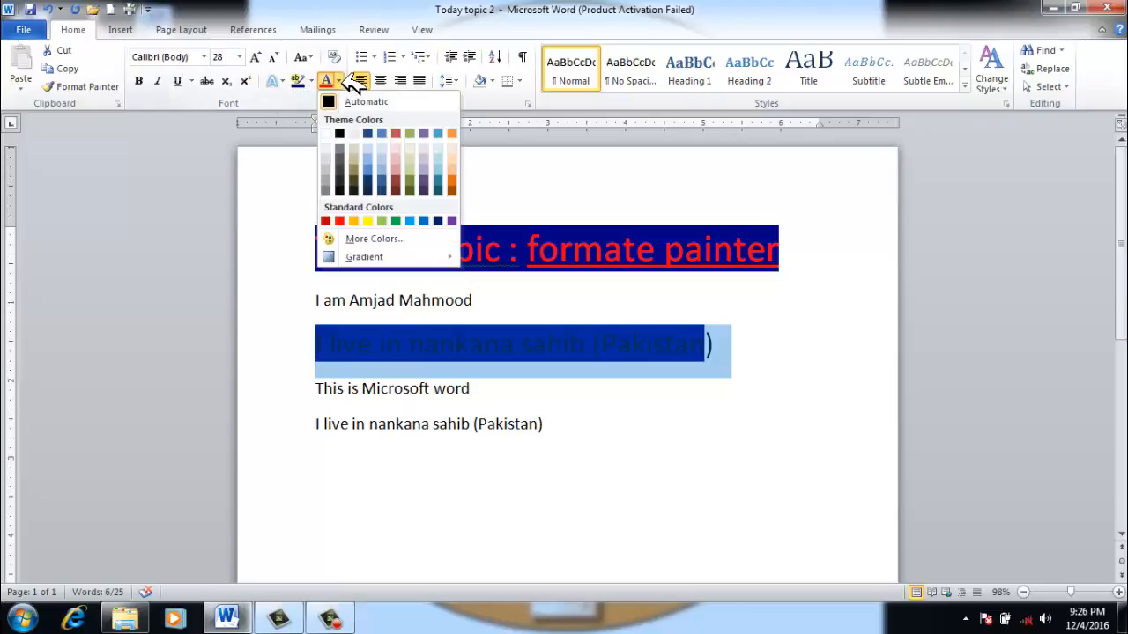
{"action": "left_click", "coordinate": [340, 220]}
{"action": "left_click", "coordinate": [530, 424]}
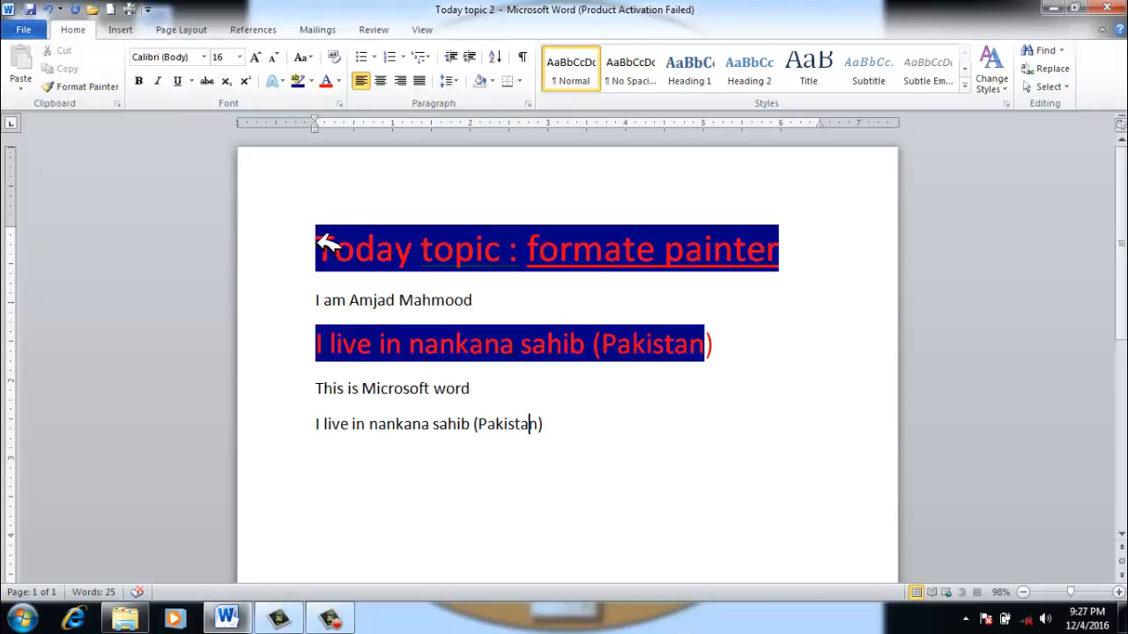
Step: Copy the title's formatting onto the last "I live in" line with Format Painter
{"action": "mouse_move", "coordinate": [323, 245]}
{"action": "left_mouse_down"}
{"action": "mouse_move", "coordinate": [718, 275]}
{"action": "mouse_move", "coordinate": [818, 270]}
{"action": "left_mouse_up"}
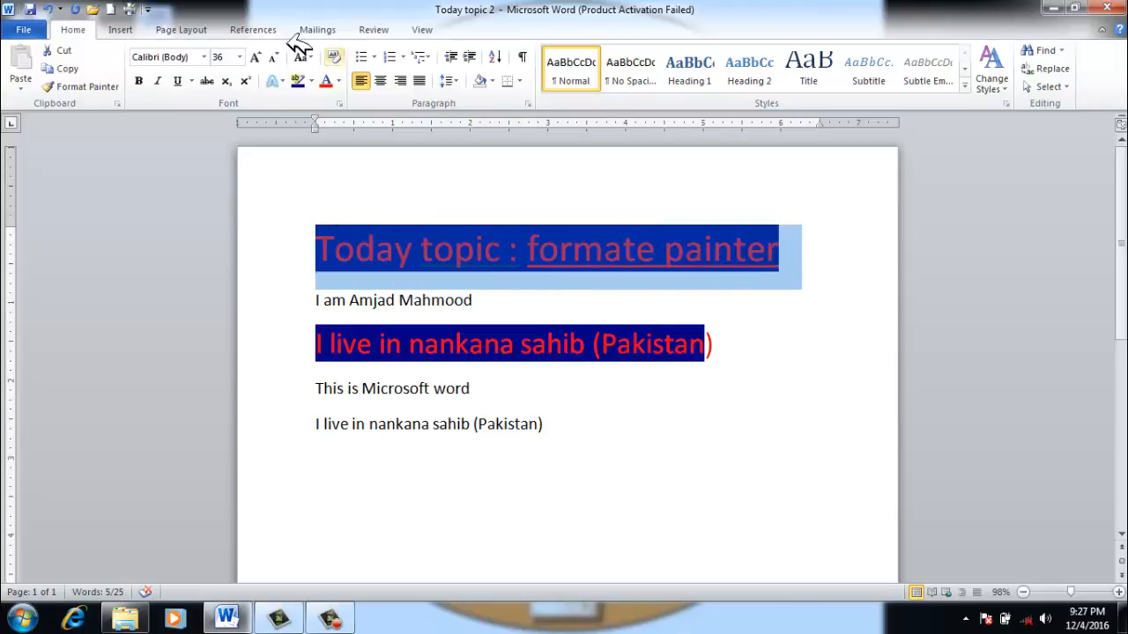
{"action": "left_click", "coordinate": [94, 86]}
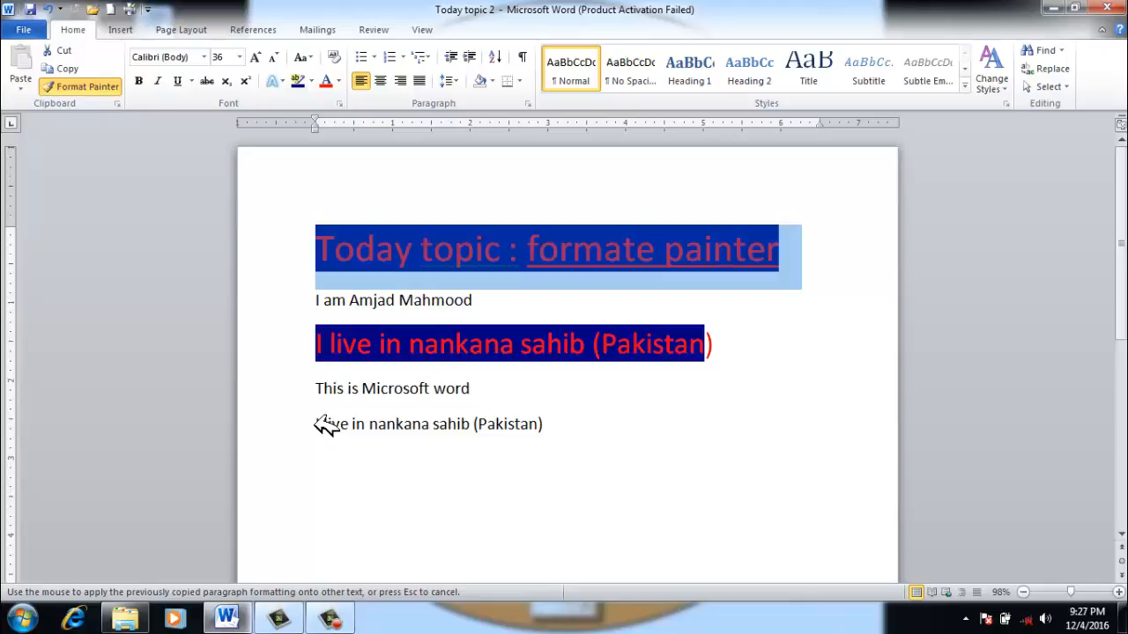
{"action": "left_click_drag", "start_coordinate": [315, 424], "coordinate": [555, 427]}
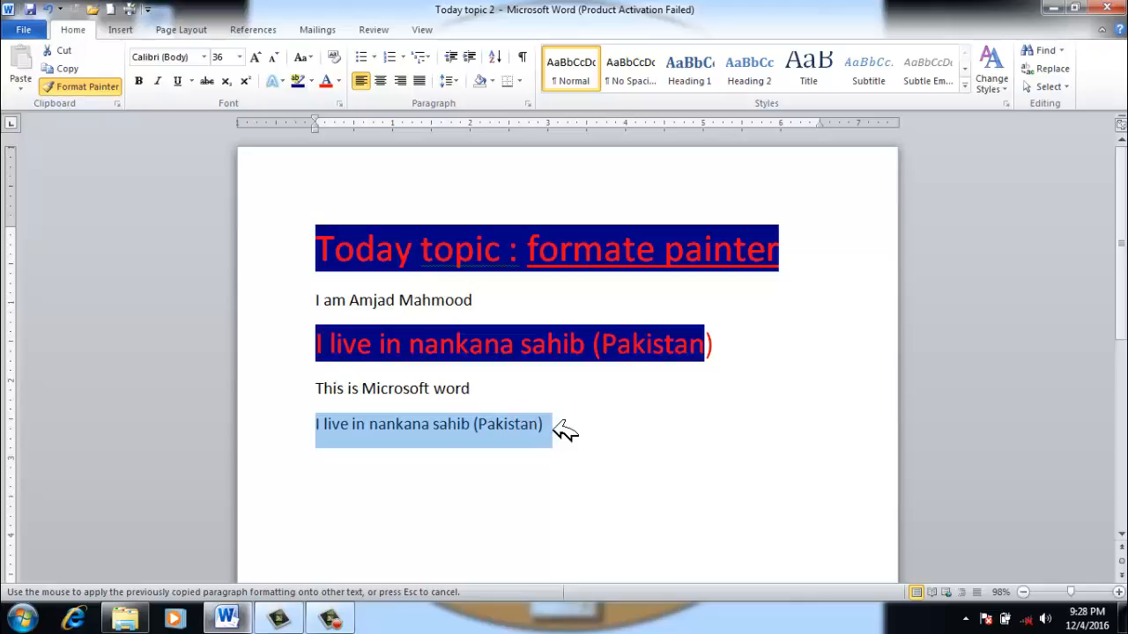
{"action": "left_click_drag", "start_coordinate": [554, 424], "coordinate": [555, 424]}
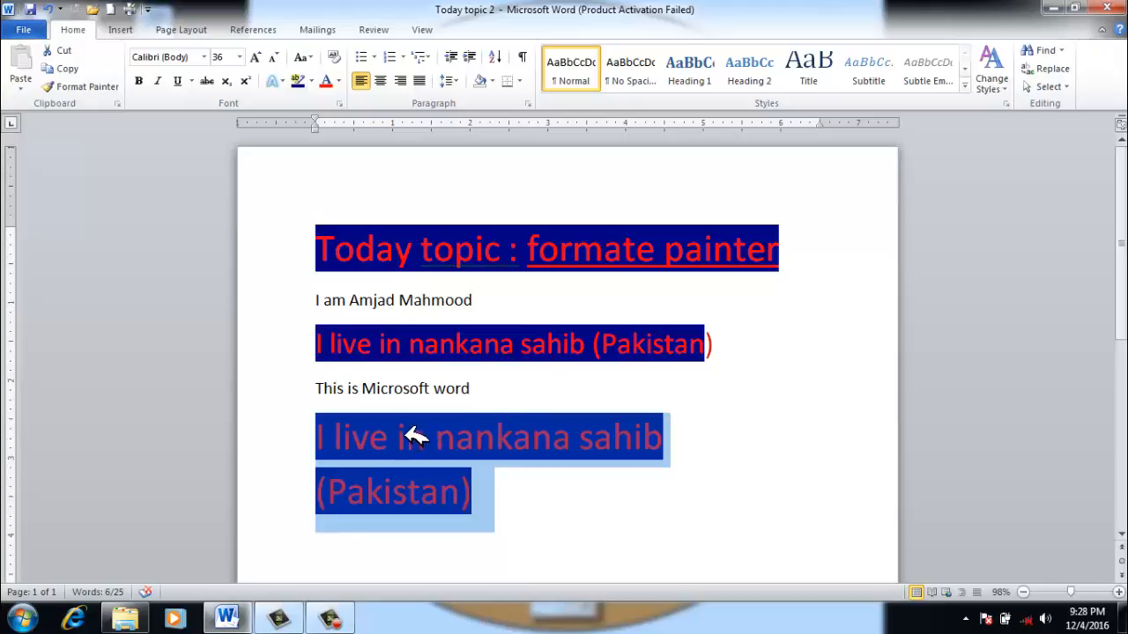
Step: Change the title's font colour to yellow and its highlight to dark green
{"action": "left_click_drag", "start_coordinate": [324, 244], "coordinate": [773, 246]}
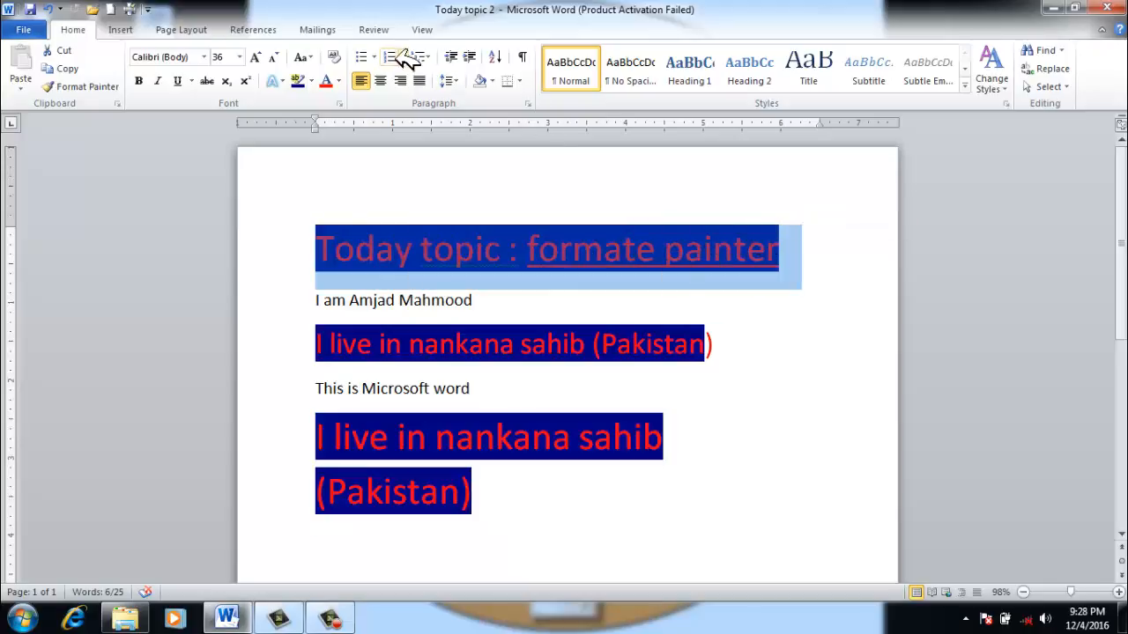
{"action": "left_click", "coordinate": [338, 80]}
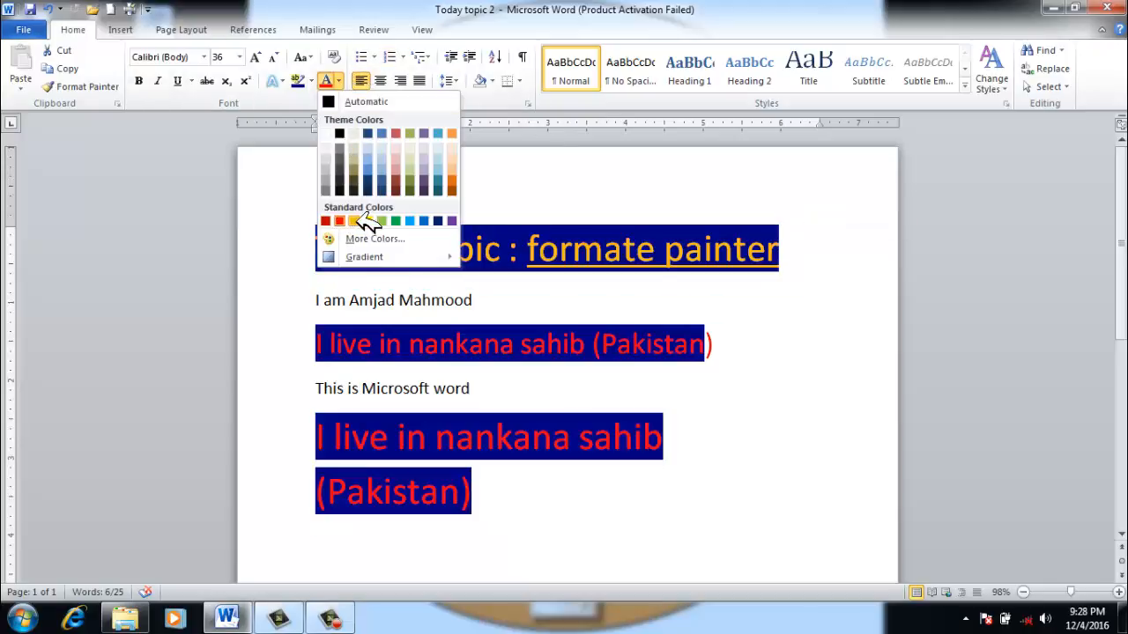
{"action": "left_click", "coordinate": [380, 220]}
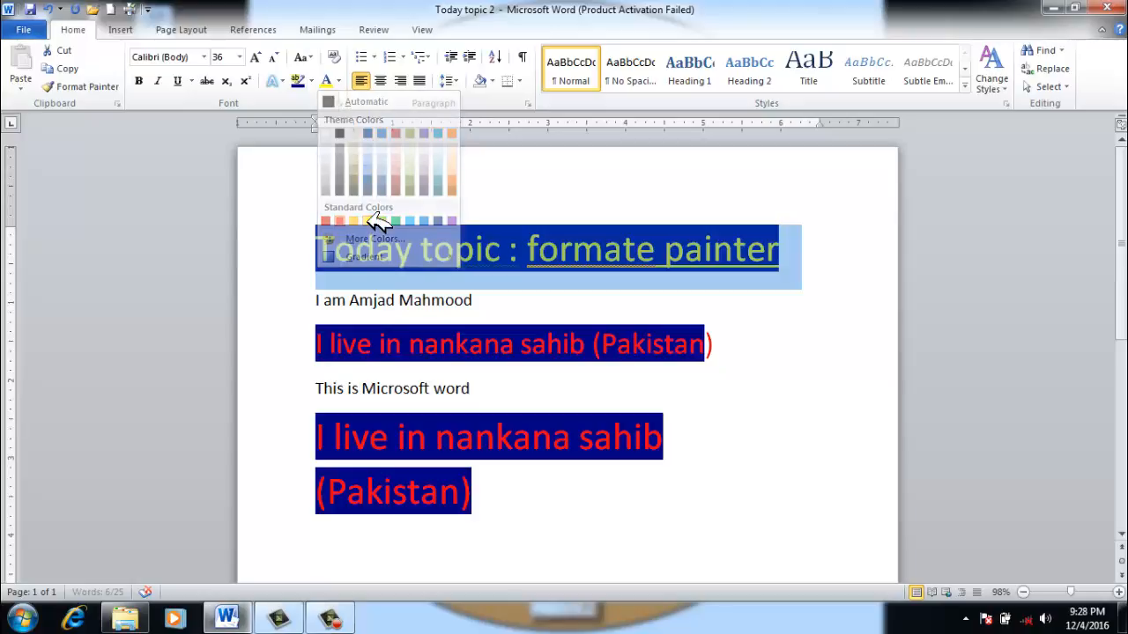
{"action": "left_click", "coordinate": [311, 80]}
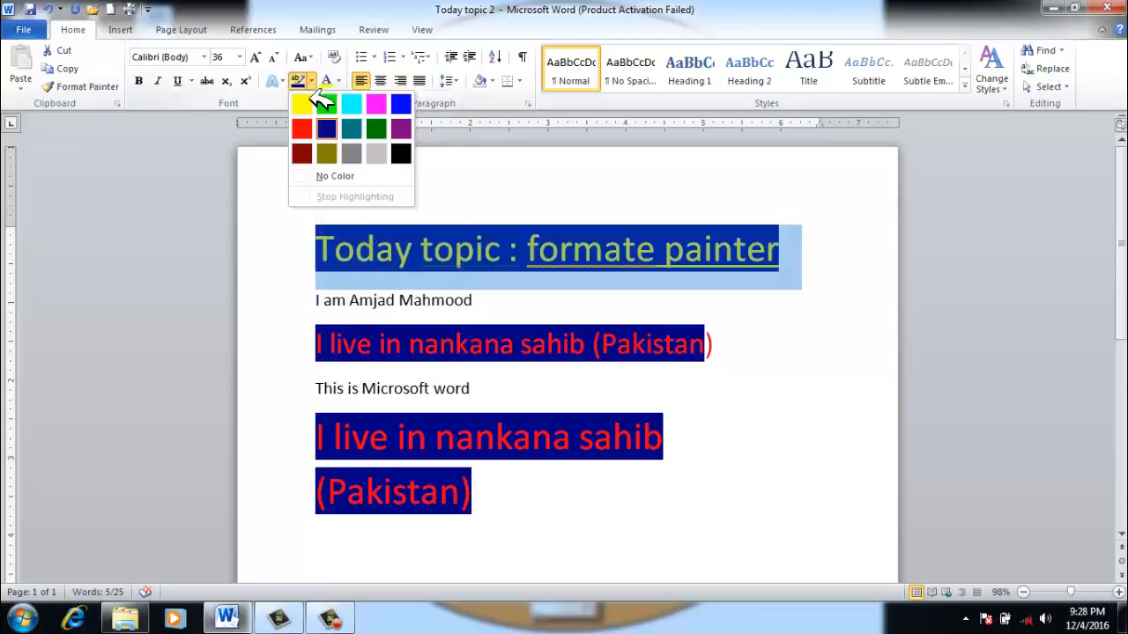
{"action": "left_click", "coordinate": [376, 129]}
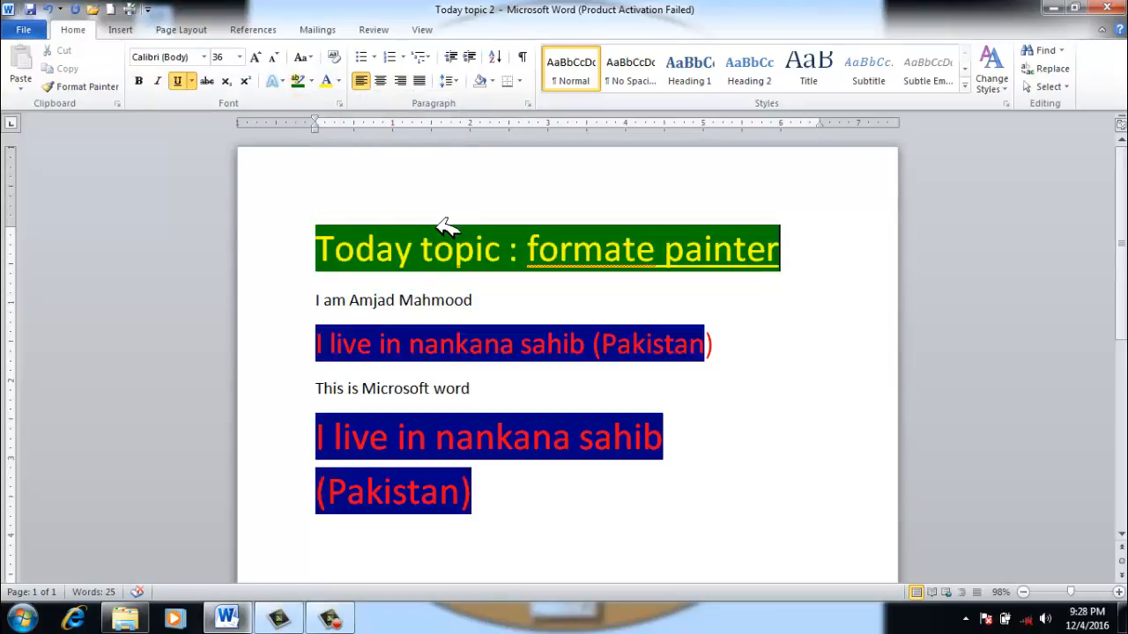
Step: Set the font of the whole title line to Algerian
{"action": "left_click", "coordinate": [220, 57]}
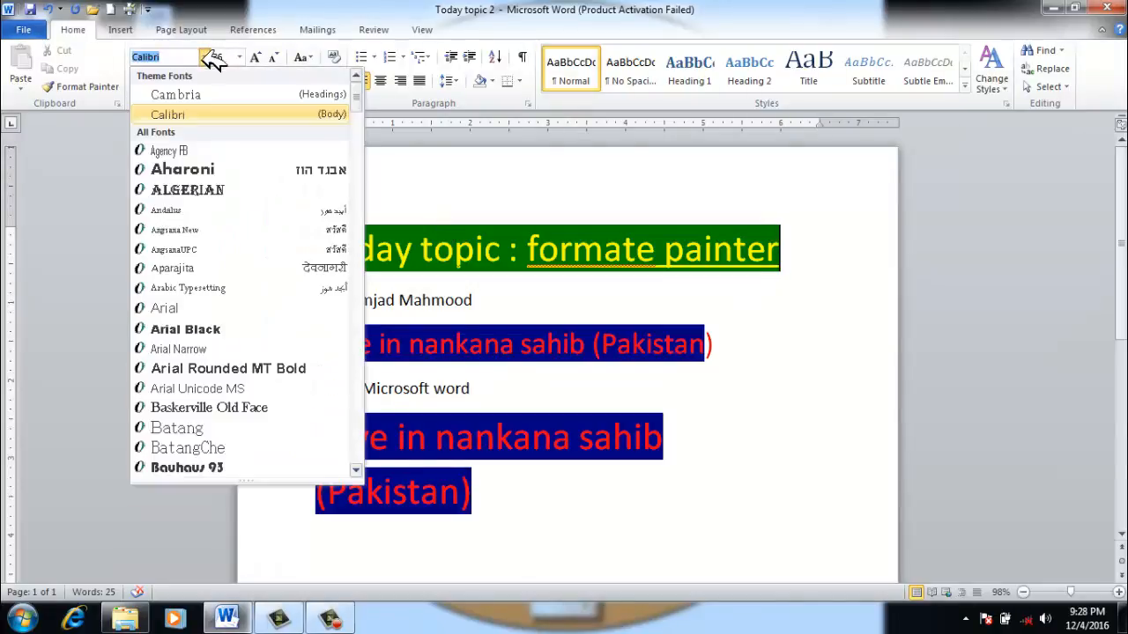
{"action": "left_click", "coordinate": [183, 190]}
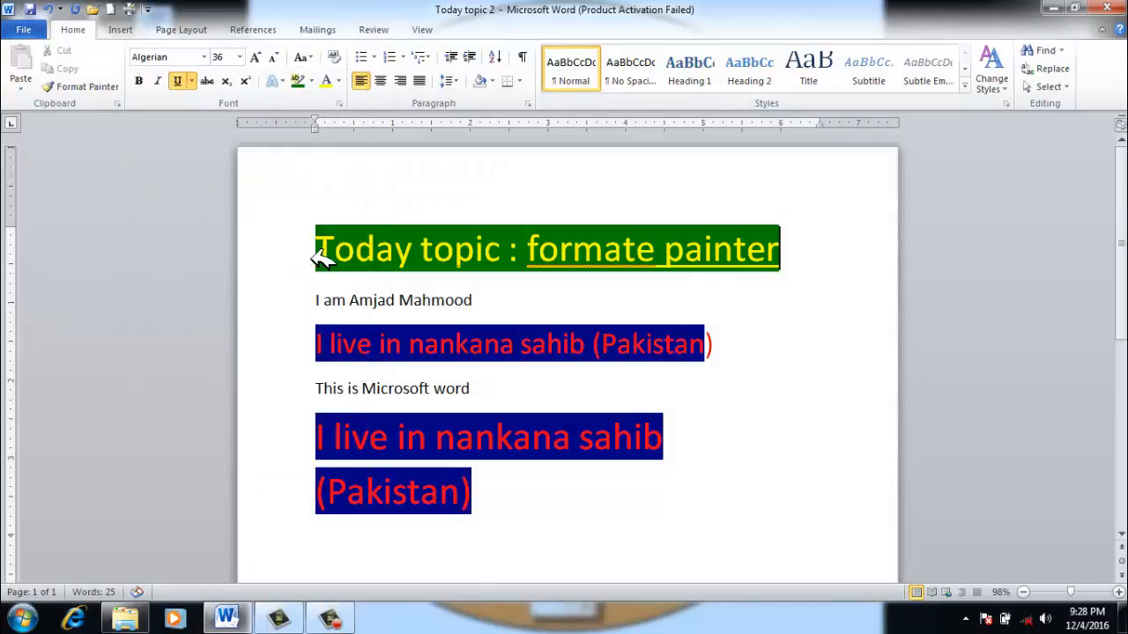
{"action": "left_click_drag", "start_coordinate": [317, 252], "coordinate": [895, 280]}
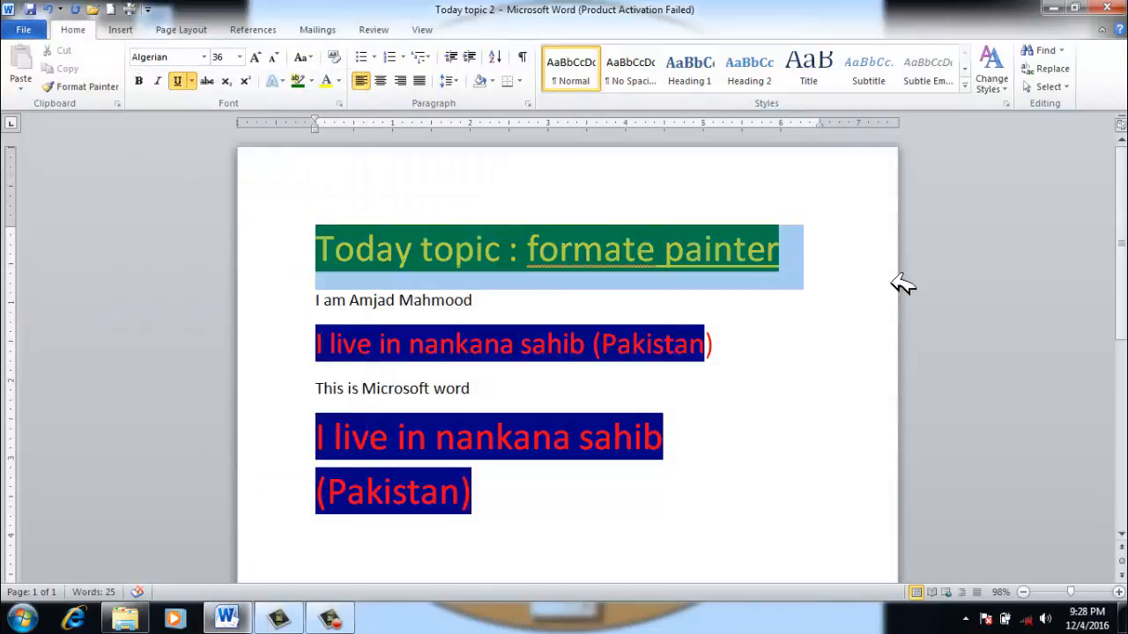
{"action": "left_click", "coordinate": [202, 57]}
{"action": "left_click", "coordinate": [197, 150]}
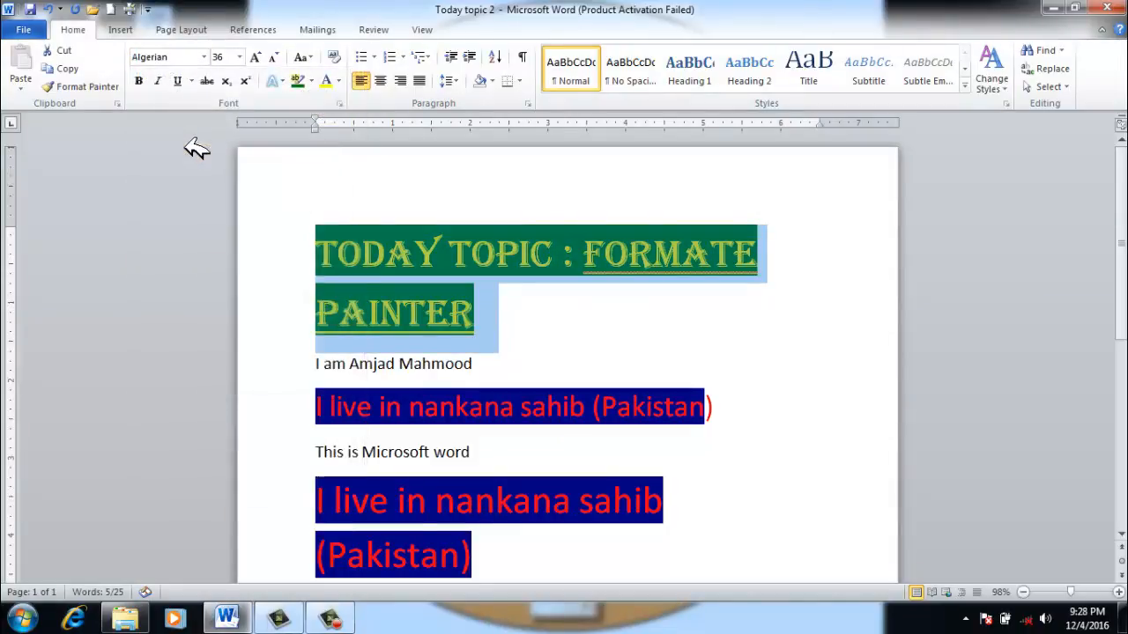
{"action": "left_click", "coordinate": [538, 328]}
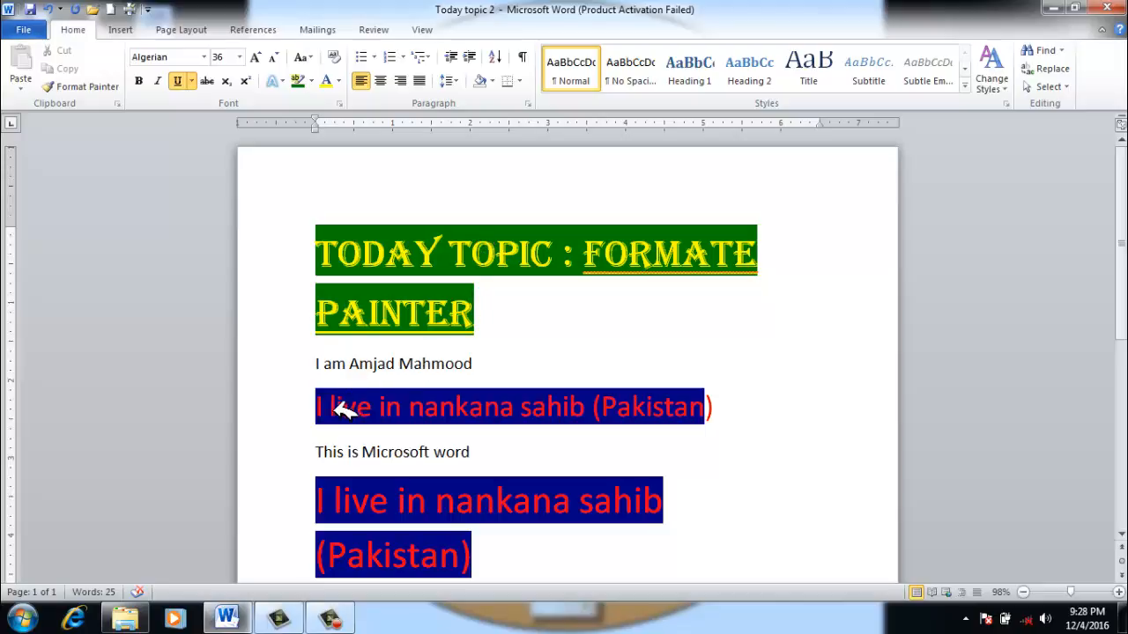
Step: Centre the "I am" line directly below the title
{"action": "left_click_drag", "start_coordinate": [324, 364], "coordinate": [493, 365]}
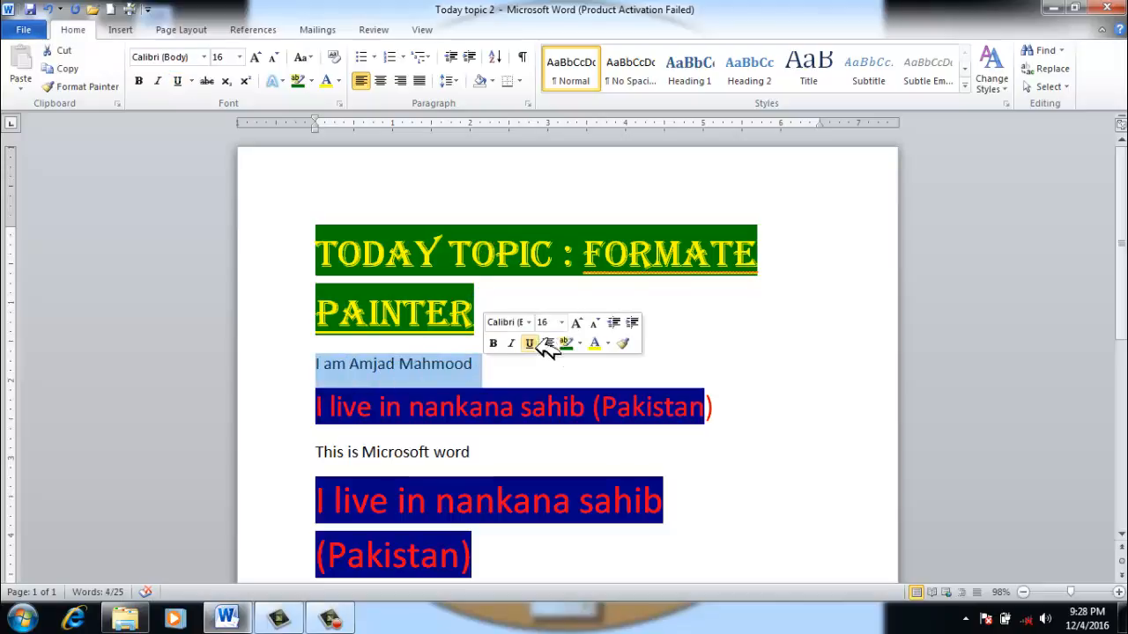
{"action": "left_click", "coordinate": [547, 344]}
{"action": "left_click", "coordinate": [328, 229]}
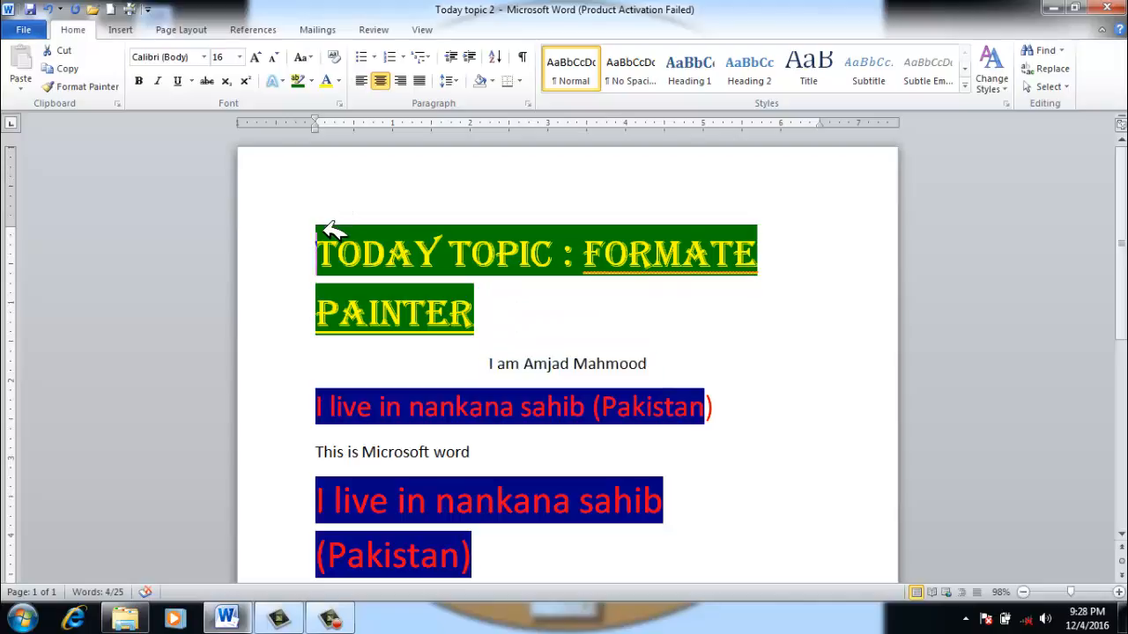
Step: Copy the character formatting of the title's first letter onto the centred "I am" line with Format Painter
{"action": "mouse_move", "coordinate": [330, 229]}
{"action": "left_mouse_down"}
{"action": "mouse_move", "coordinate": [403, 290]}
{"action": "mouse_move", "coordinate": [487, 304]}
{"action": "left_mouse_up"}
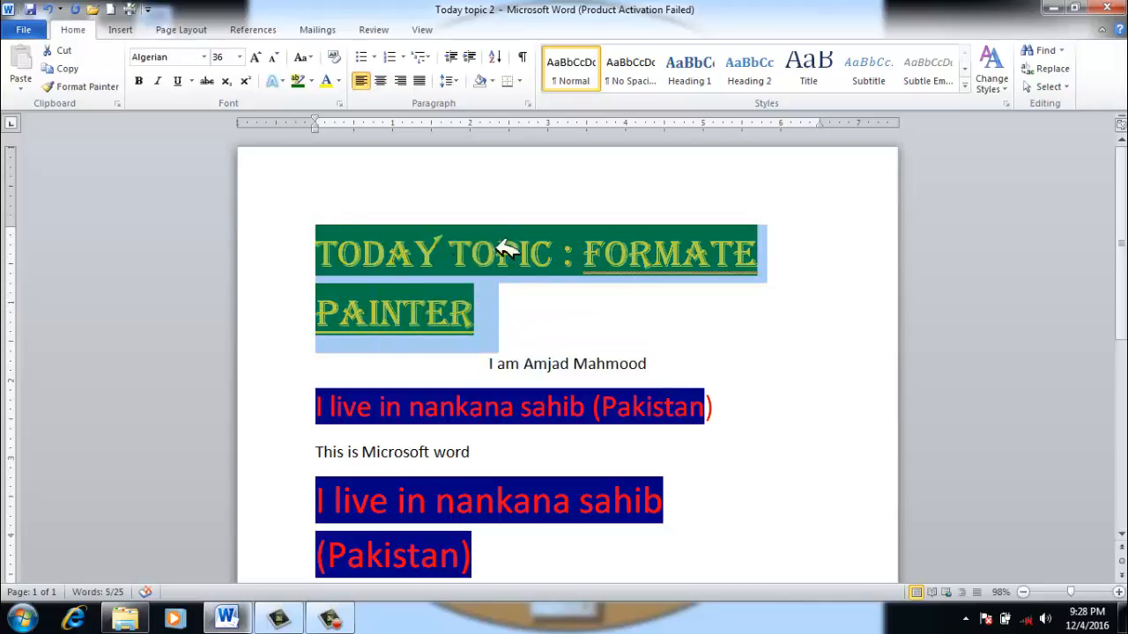
{"action": "left_click", "coordinate": [611, 322]}
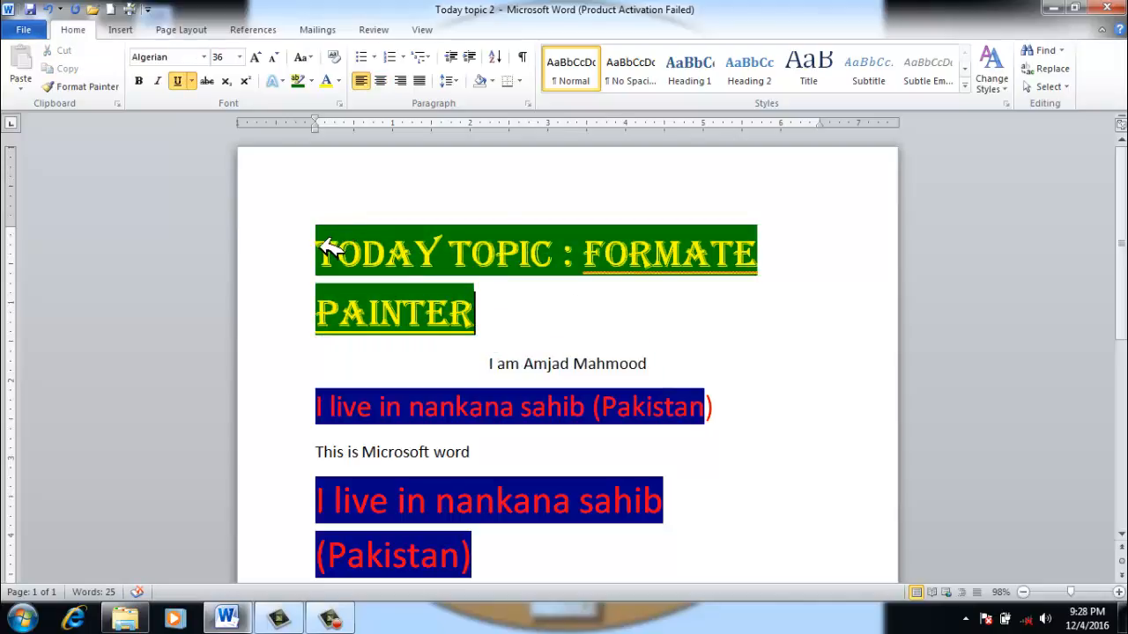
{"action": "left_click", "coordinate": [319, 252]}
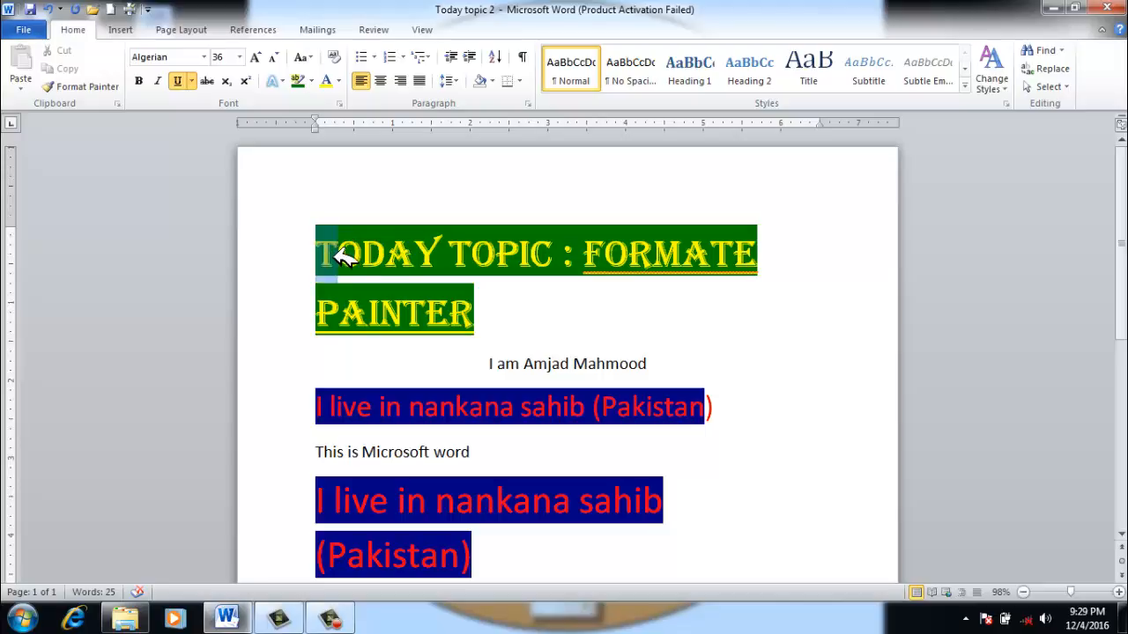
{"action": "left_click_drag", "start_coordinate": [323, 254], "coordinate": [337, 254]}
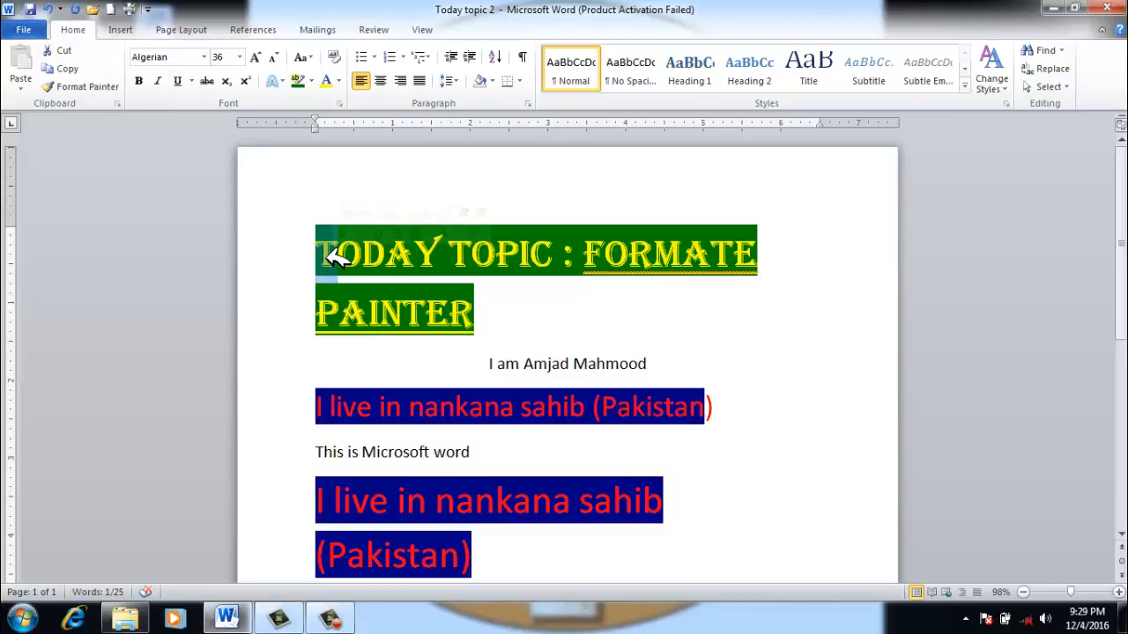
{"action": "left_click", "coordinate": [103, 86]}
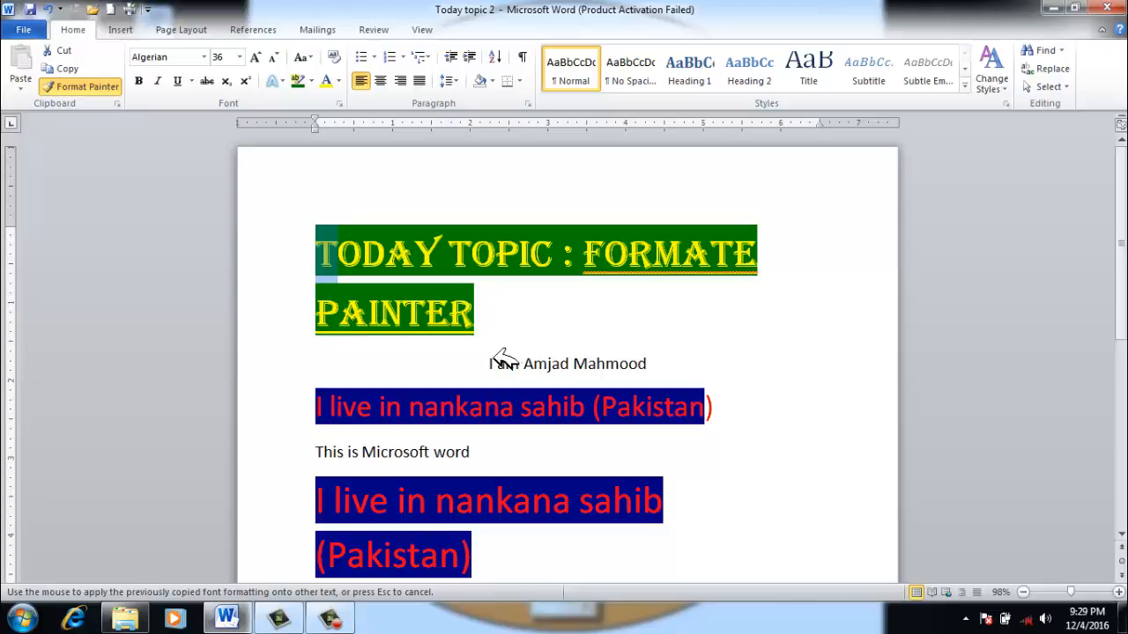
{"action": "left_click_drag", "start_coordinate": [495, 360], "coordinate": [660, 361]}
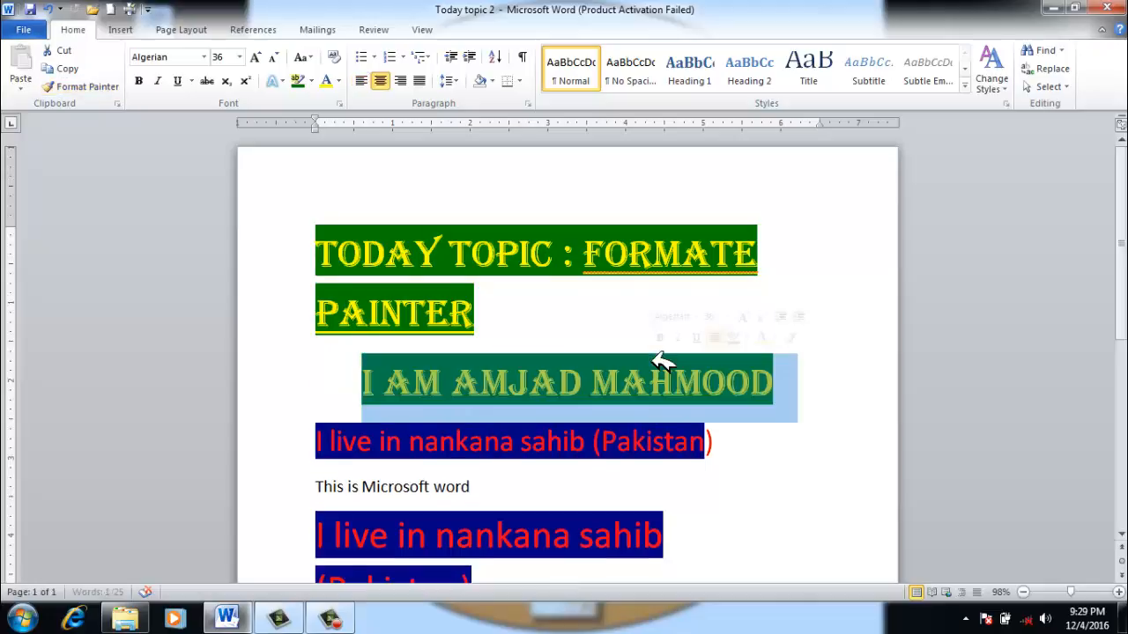
{"action": "left_click", "coordinate": [621, 408]}
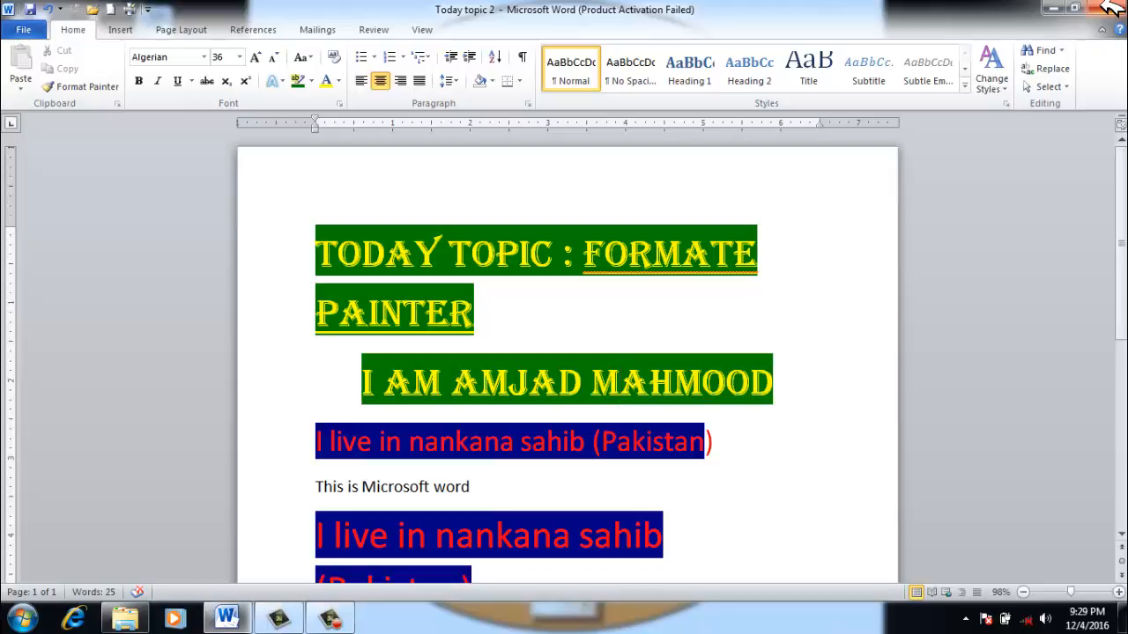
Step: Start closing the document, but cancel at the save question to keep it open
{"action": "left_click", "coordinate": [1112, 7]}
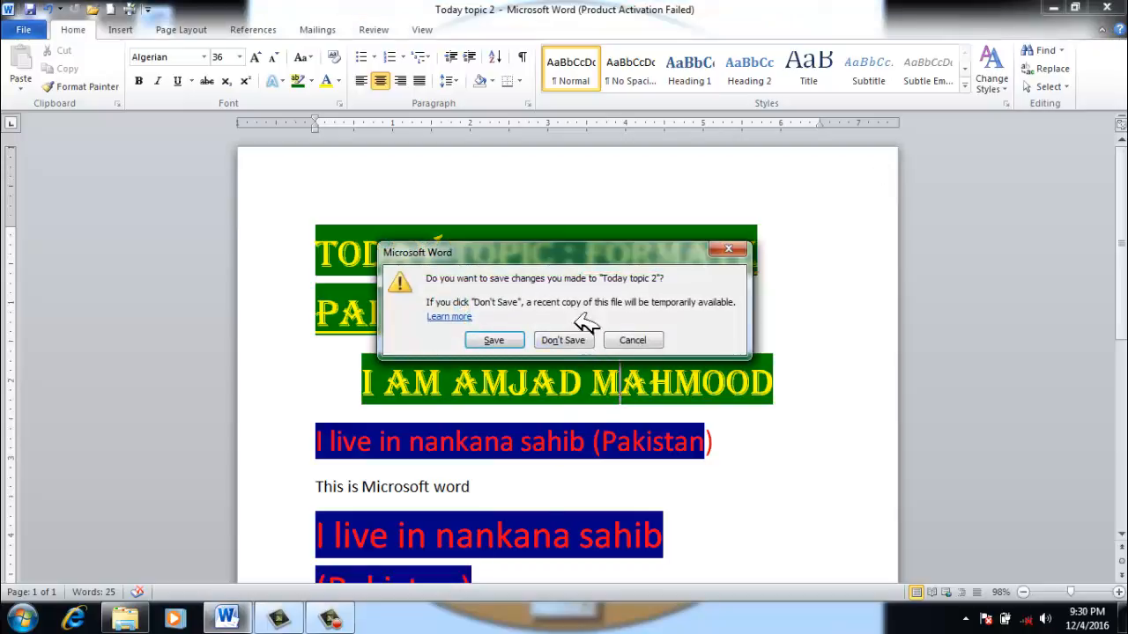
{"action": "left_click", "coordinate": [636, 340]}
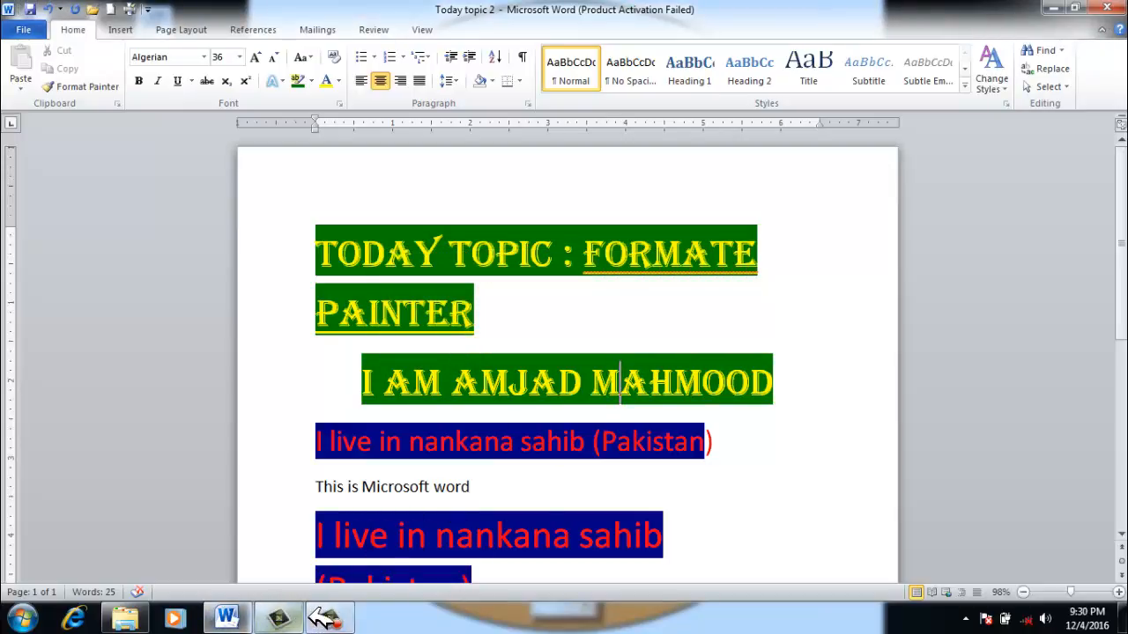